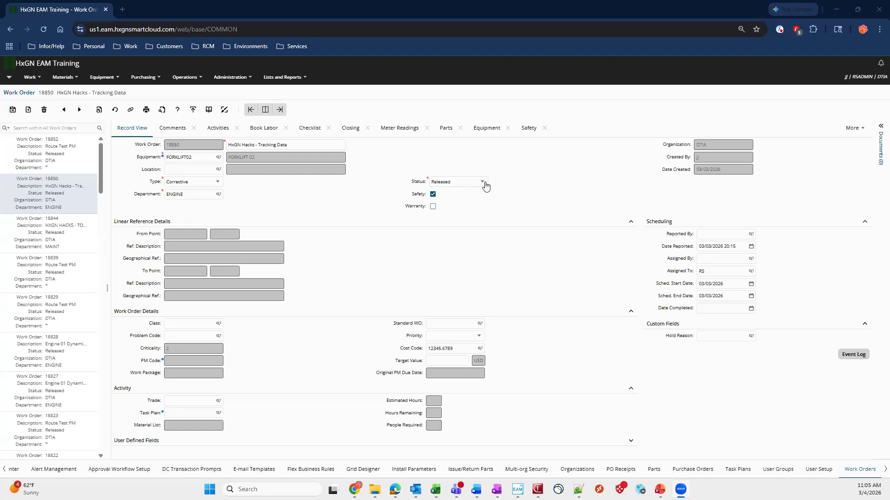
Check the work order's comments, and open the R5TRACKINGDATA post-insert rule in Flex Business Rules
left_click(171, 129)
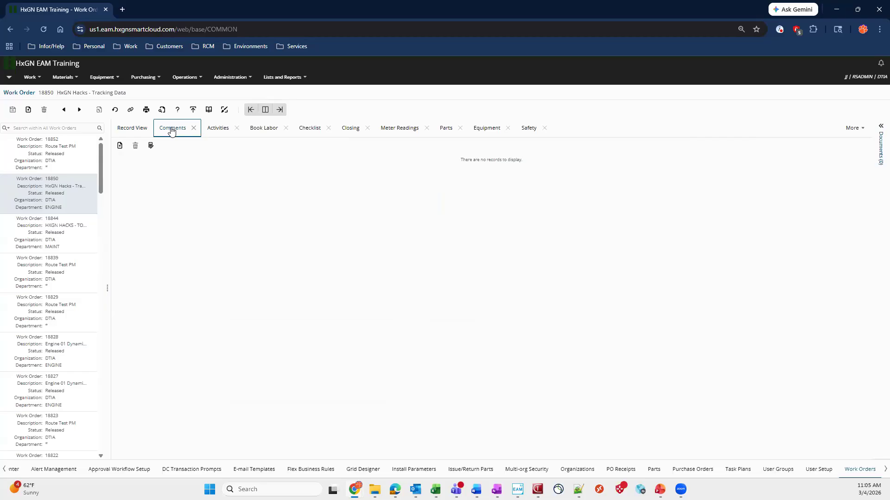
left_click(318, 469)
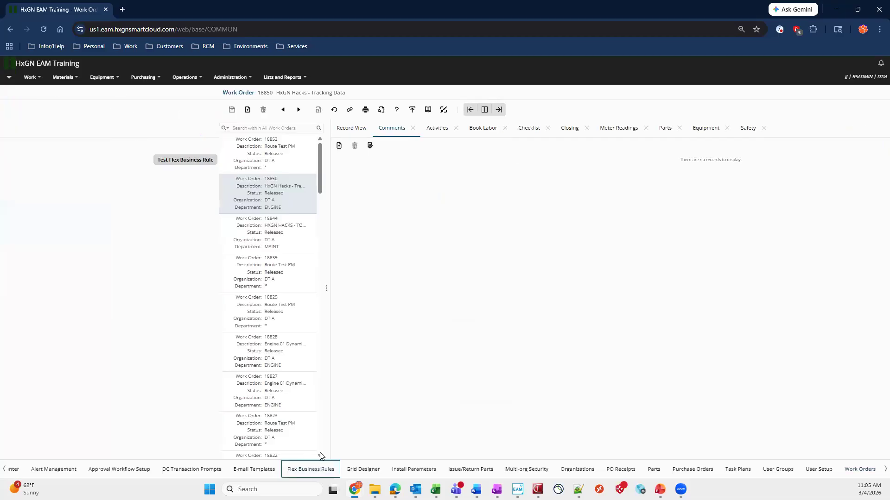
scroll(283, 267, "up", 2)
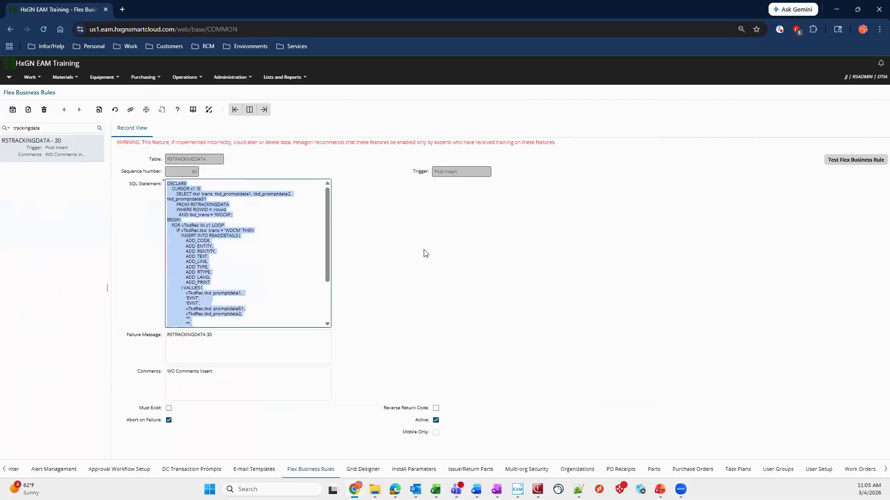
left_click(439, 254)
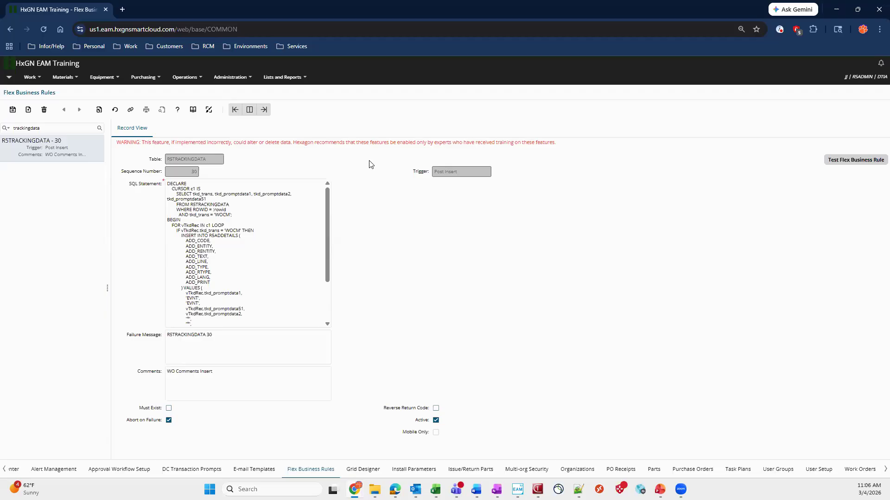
Examine the rule's cursor query: the tkd_trans, tkd_promptdata1, tkd_promptdata2 and tkd_promptdata51 fields and the WOCM transaction filter
left_click(191, 193)
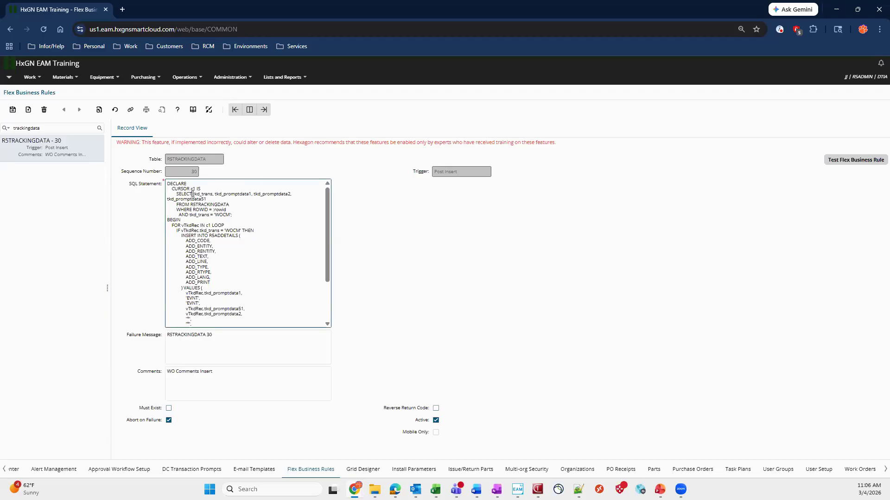
left_click_drag(193, 194, 213, 193)
left_click_drag(214, 215, 229, 215)
left_click(194, 194)
left_click(289, 196, "shift")
left_click(291, 200, "shift")
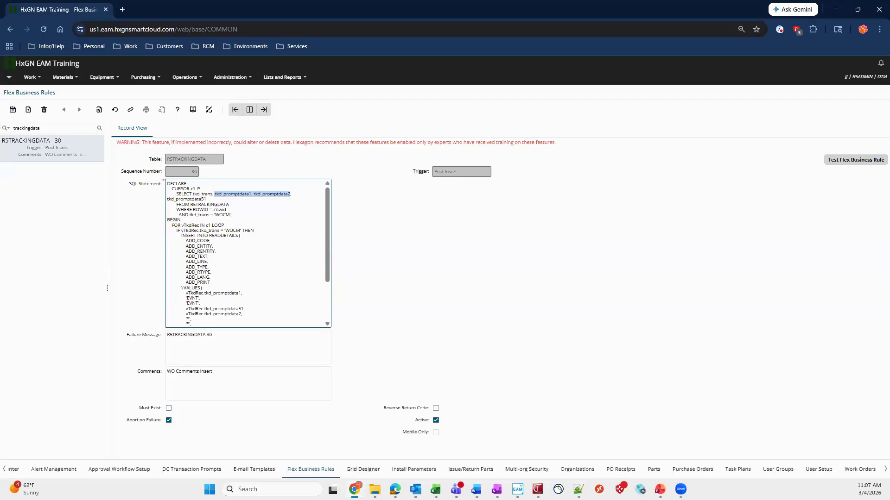
key("alt+Tab")
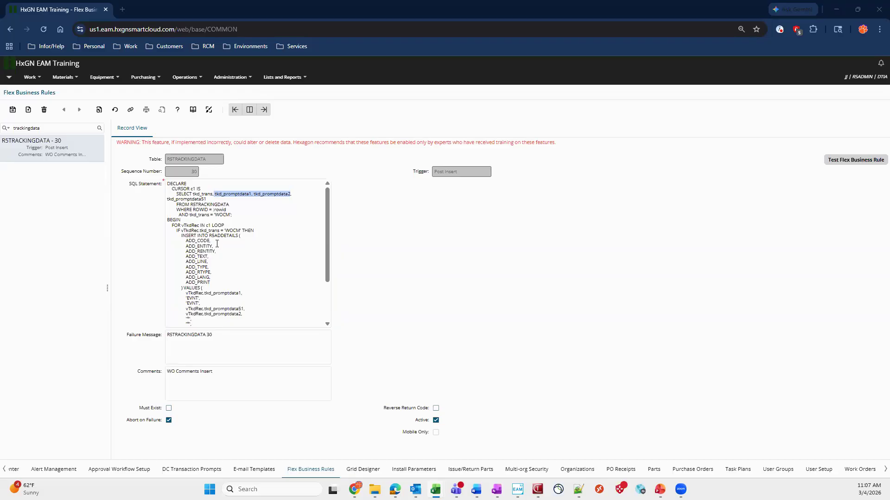
left_click(167, 200)
key("ctrl+a")
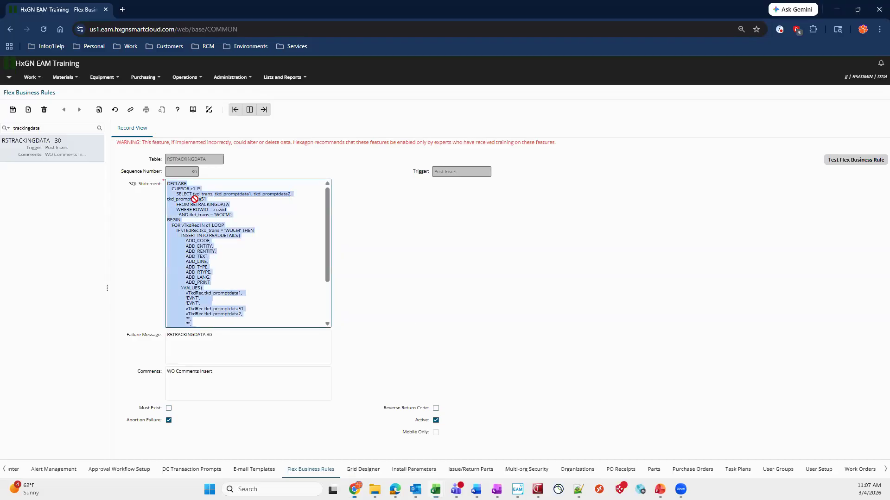
left_click(166, 199)
left_click(209, 199, "shift")
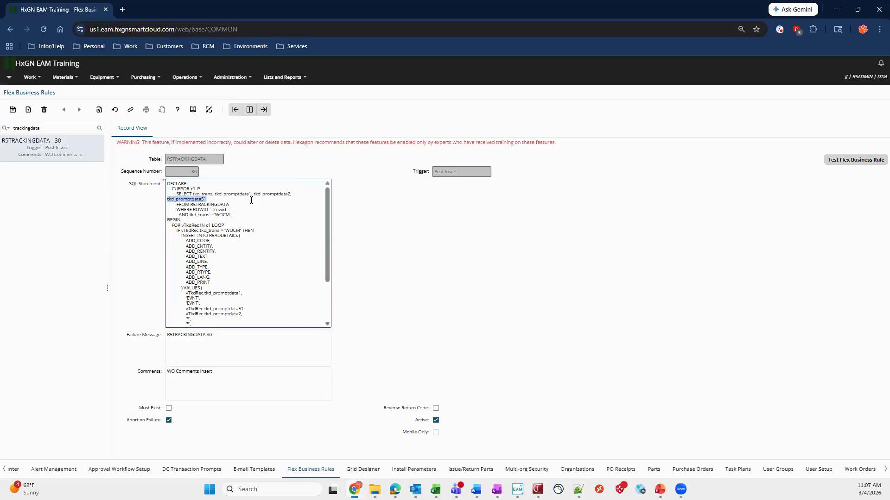
Examine the rule's R5ADDETAILS insert statement, comparing its ADD_ column list with the values supplied for each column
scroll(200, 235, "down", 2)
scroll(200, 236, "up", 2)
left_click(186, 241)
left_click_drag(218, 256, 229, 278)
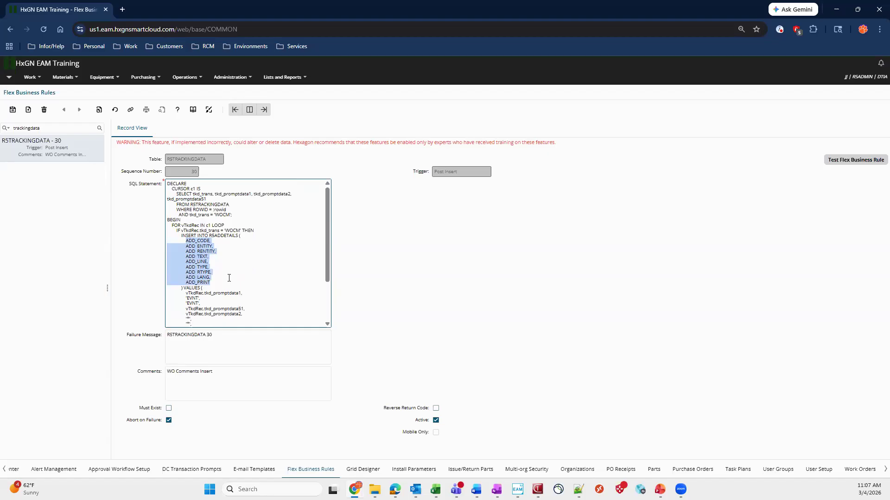
scroll(231, 263, "down", 1)
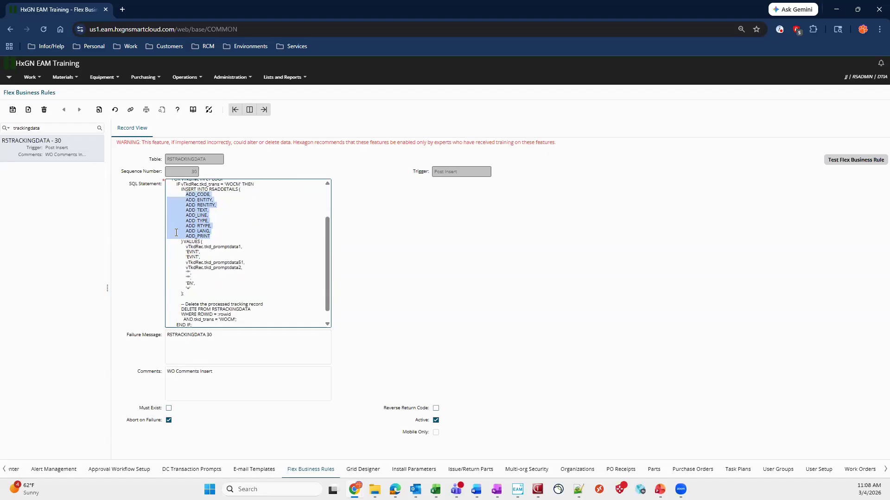
left_click(187, 248)
left_click_drag(187, 248, 197, 291)
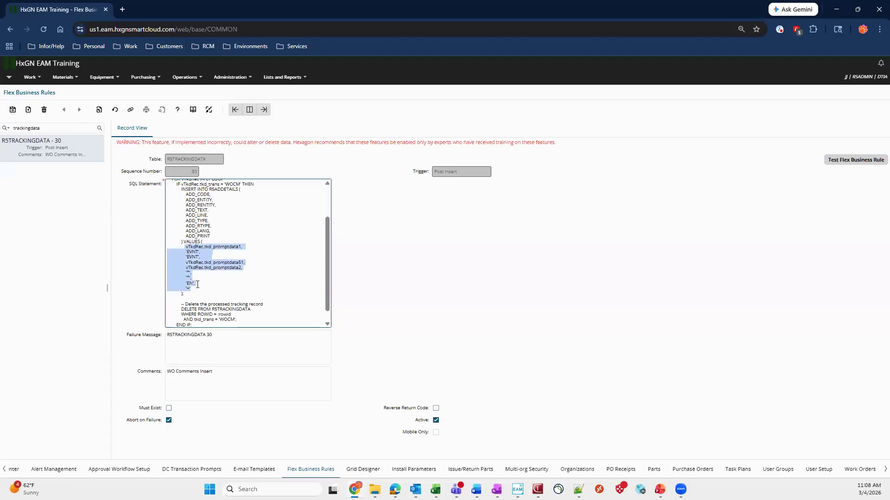
left_click(197, 284)
left_click_drag(200, 287, 183, 288)
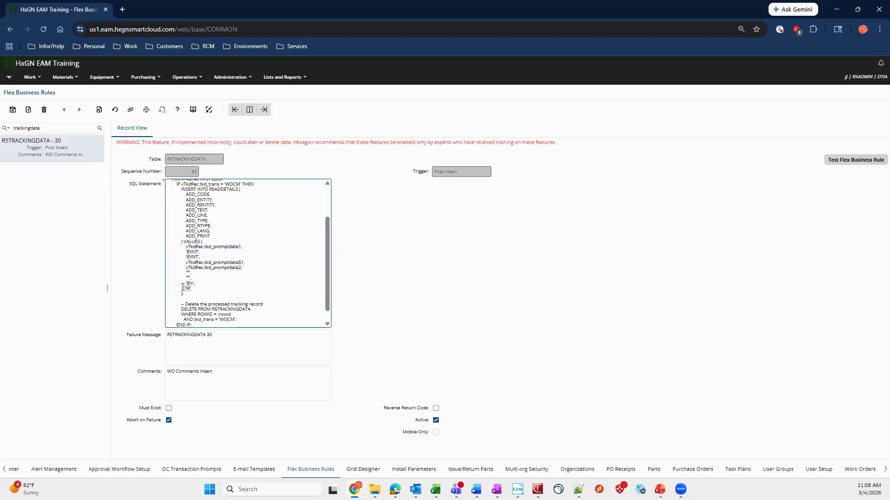
left_click_drag(192, 278, 185, 272)
left_click(185, 272)
left_click_drag(205, 253, 185, 250)
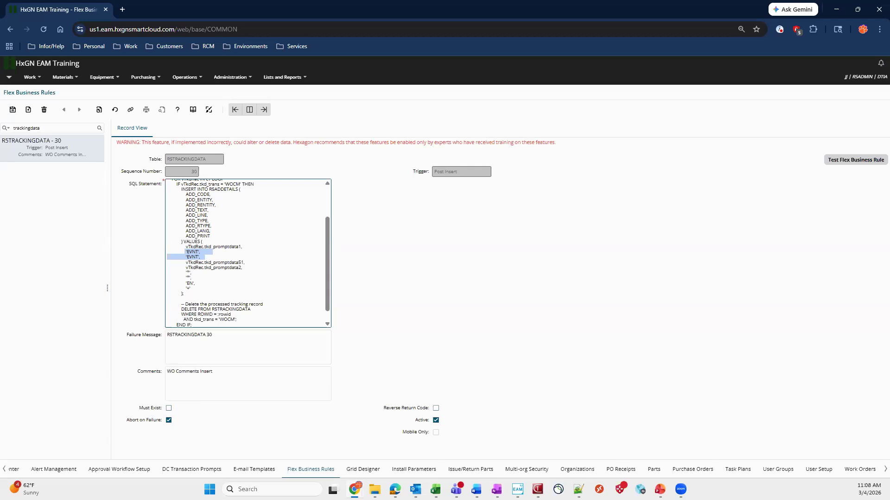
Switch to the HxGN Hacks Comments Load workbook in Excel and review the tracking-data field names in row 1
key("alt+Tab")
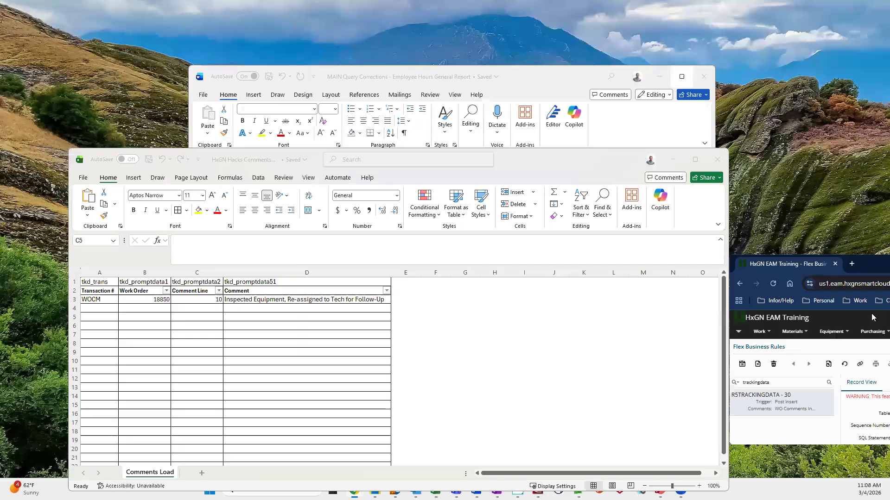
left_click(695, 161)
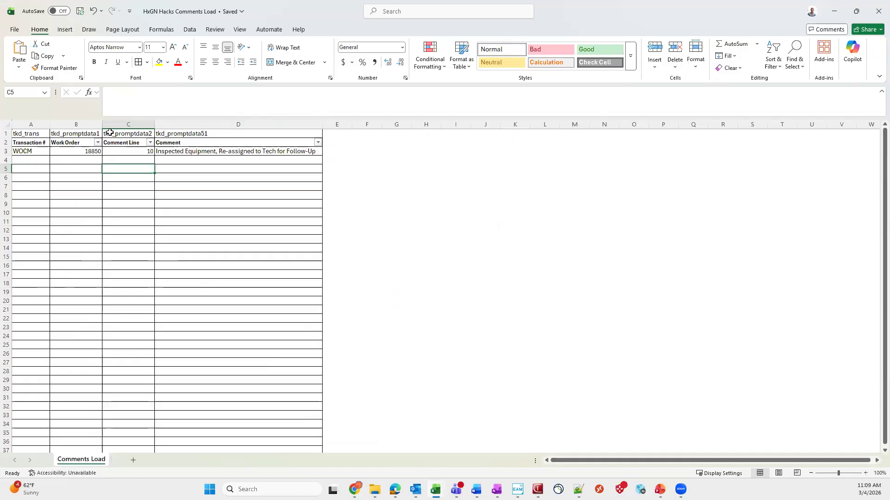
left_click(33, 135)
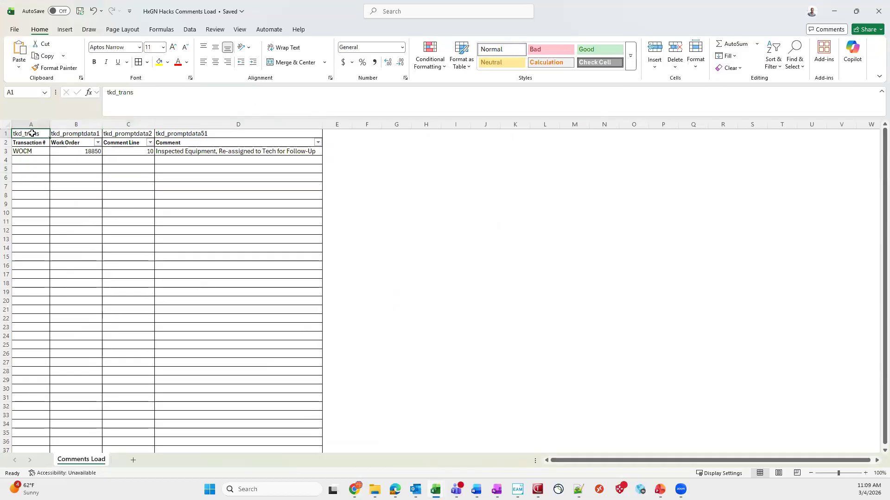
left_click(67, 134)
left_click(112, 134)
left_click(34, 134)
left_click(73, 134)
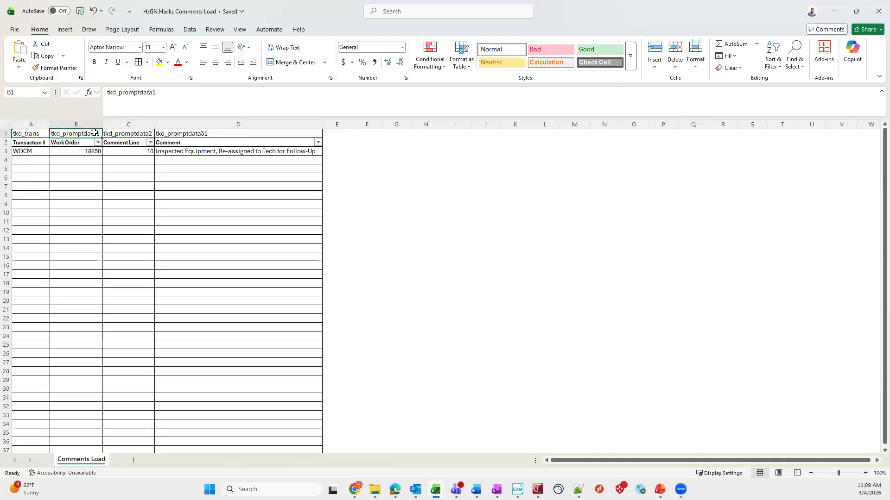
left_click(143, 133)
left_click(199, 134)
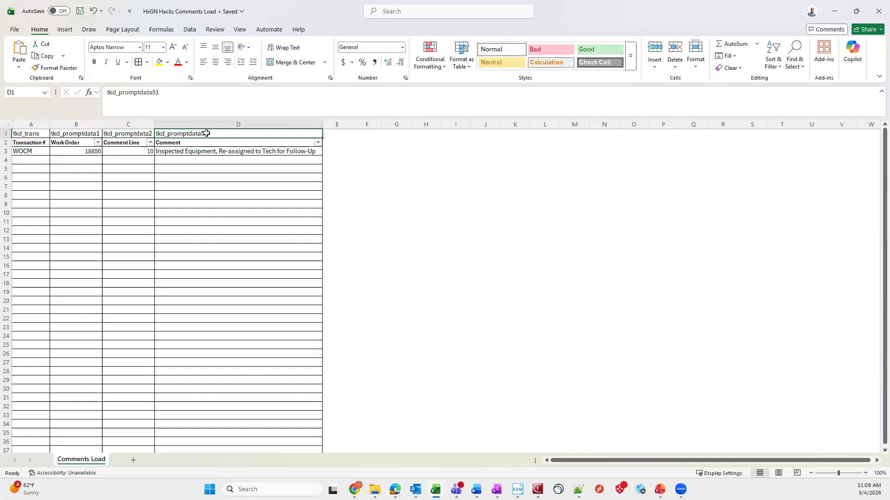
Review the comment, transaction code, work order and comment line entries in row 3 of the Comments Load sheet
left_click(252, 154)
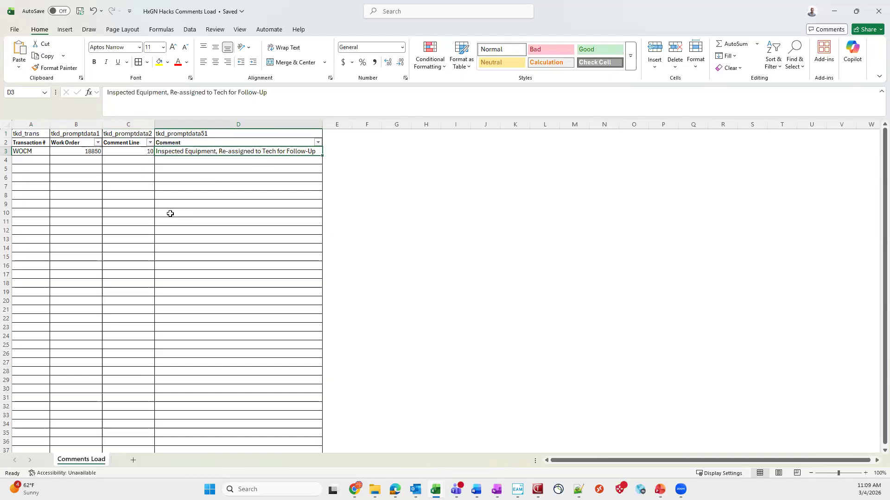
left_click(39, 151)
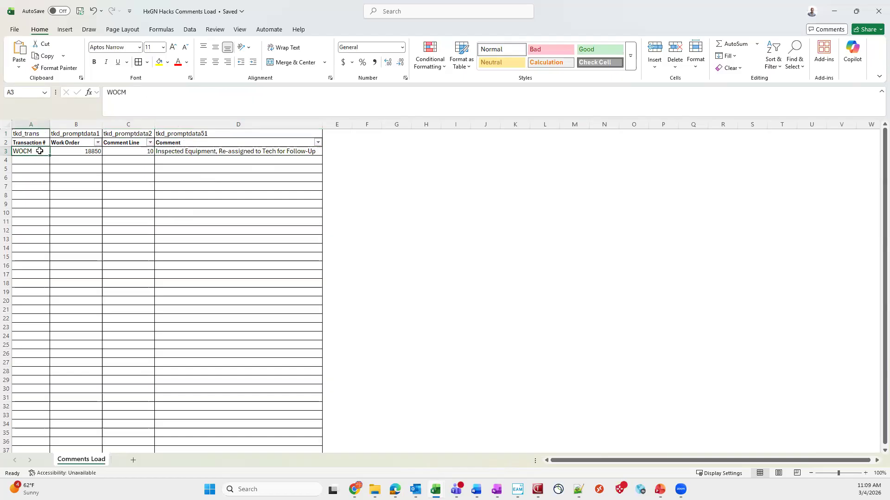
left_click(76, 153)
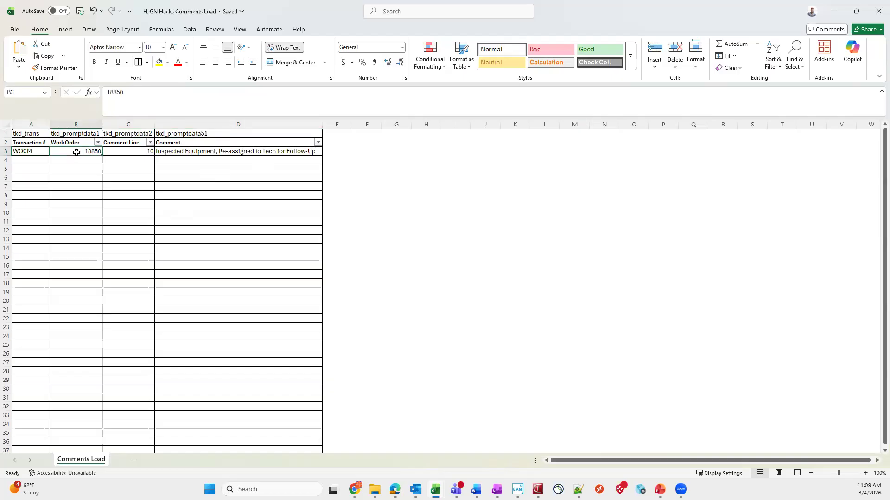
left_click(114, 151)
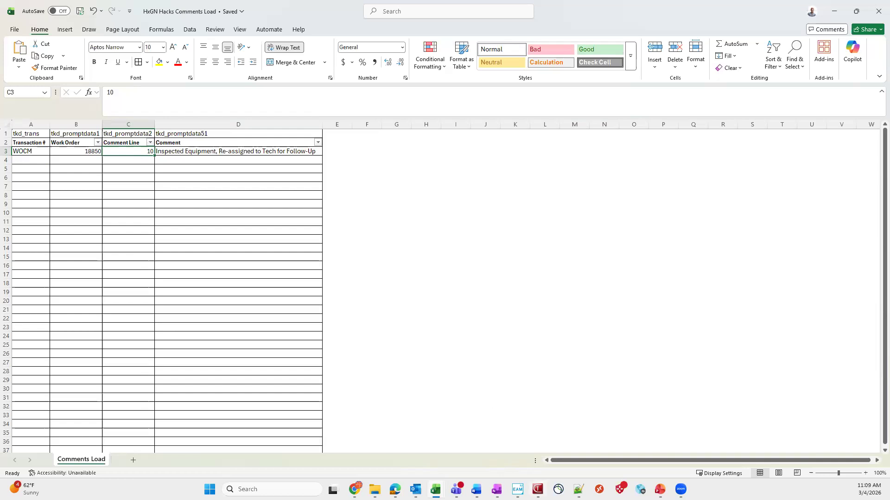
Switch to the Infor EAM Upload Utility and review its web service connection setup, leaving the settings as they are
mouse_move(538, 489)
left_click(541, 445)
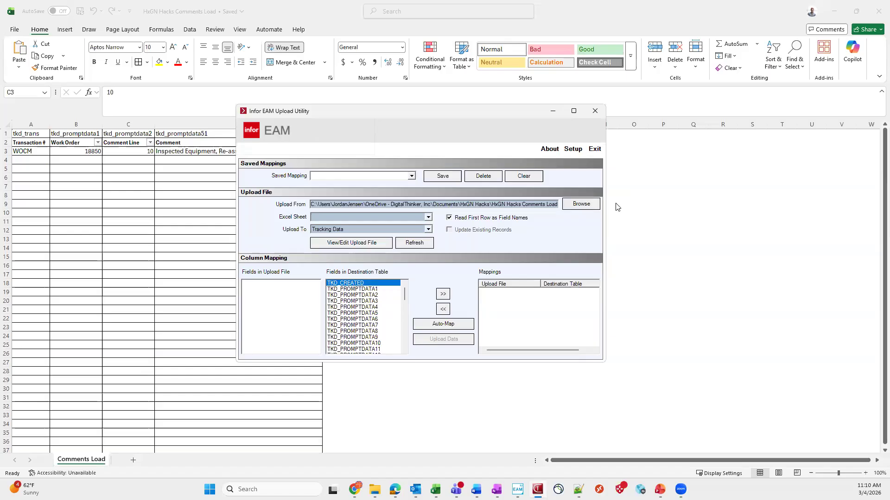
left_click(573, 150)
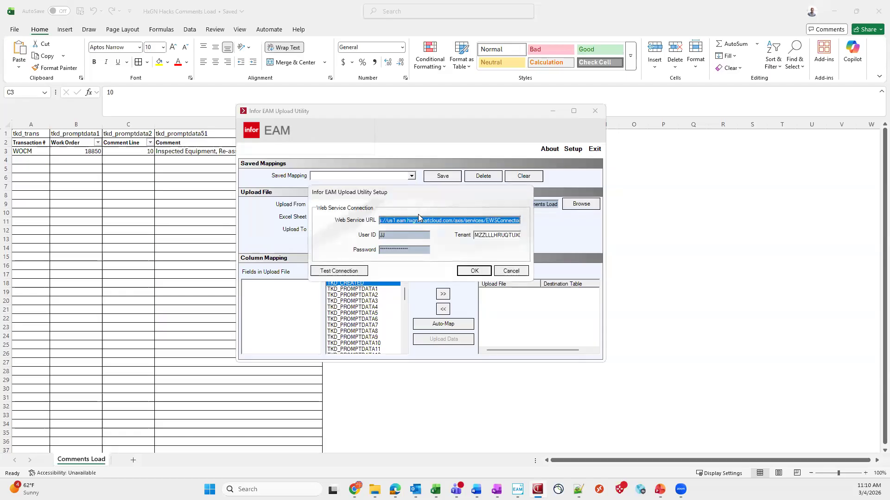
left_click(405, 221)
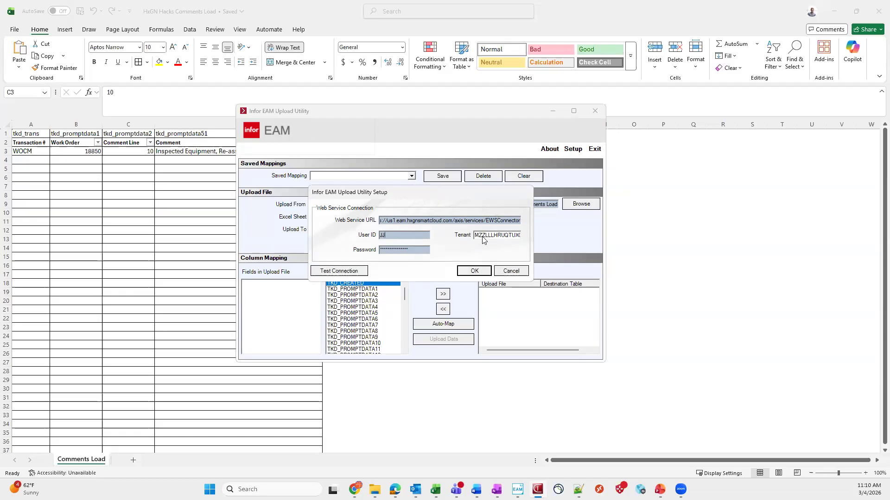
left_click(515, 272)
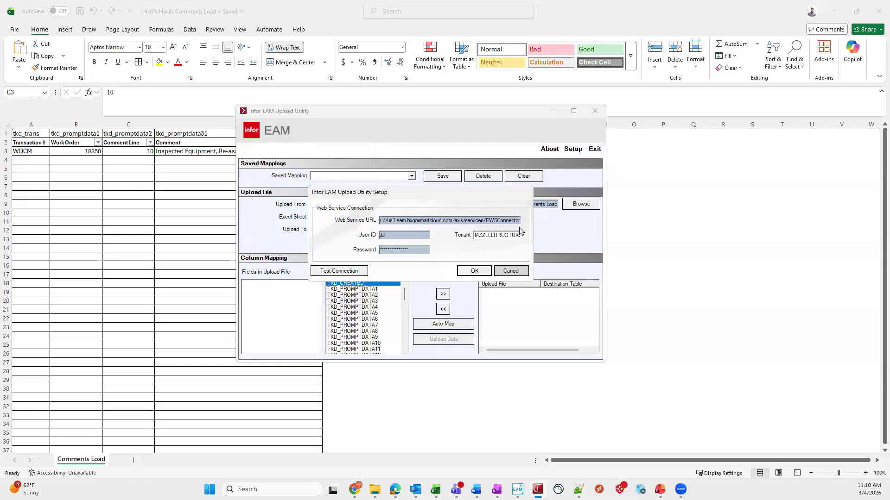
Load the Excel file HxGN Hacks Comments Load from the HxGN Hacks folder as the upload file
left_click(585, 205)
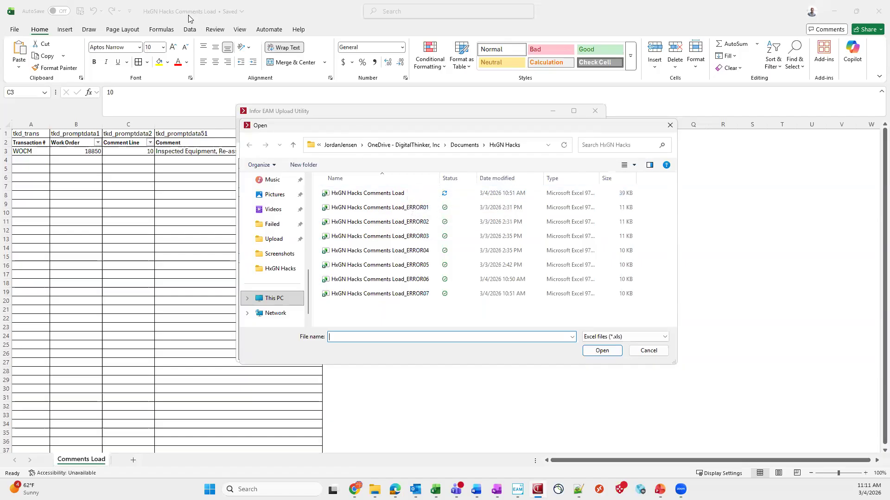
left_click(407, 197)
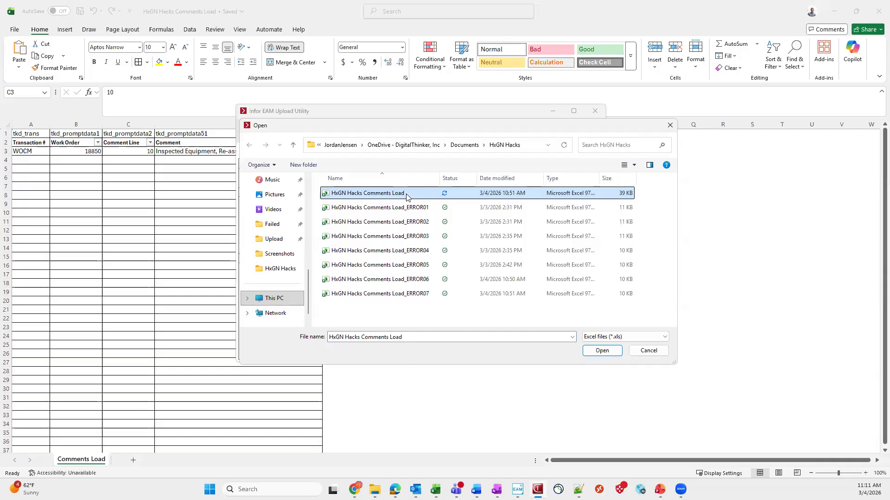
left_click(615, 354)
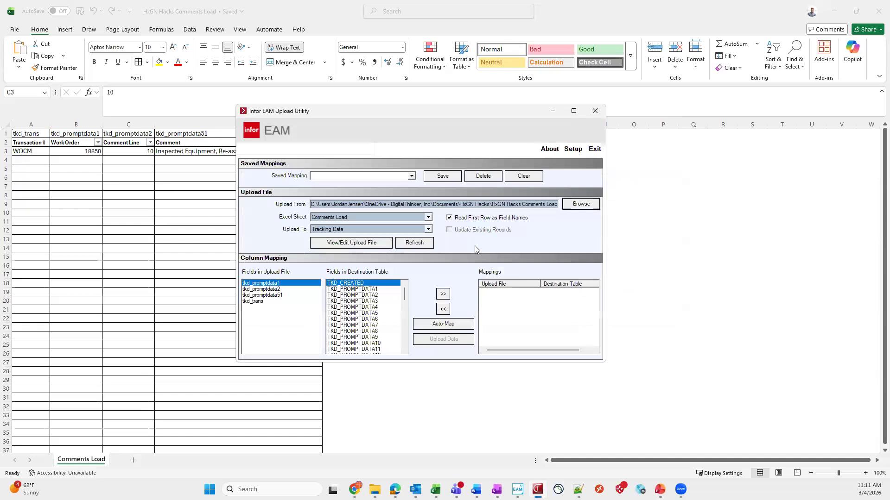
Set the upload destination to Tracking Data and auto-map the file's fields to the destination table
left_click_drag(389, 111, 540, 116)
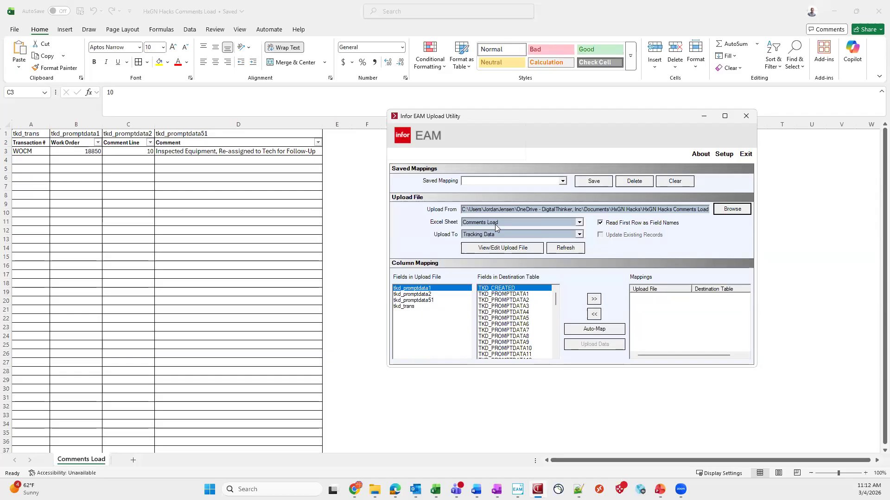
left_click(578, 236)
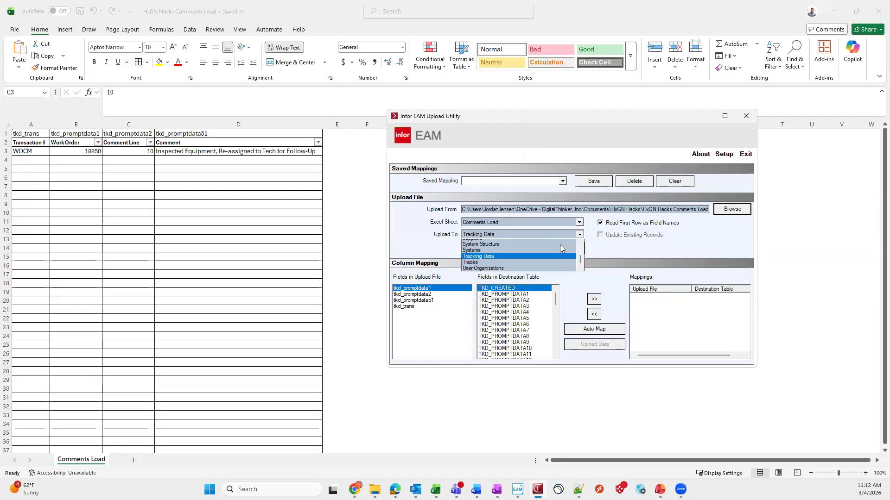
scroll(559, 275, "down", 3)
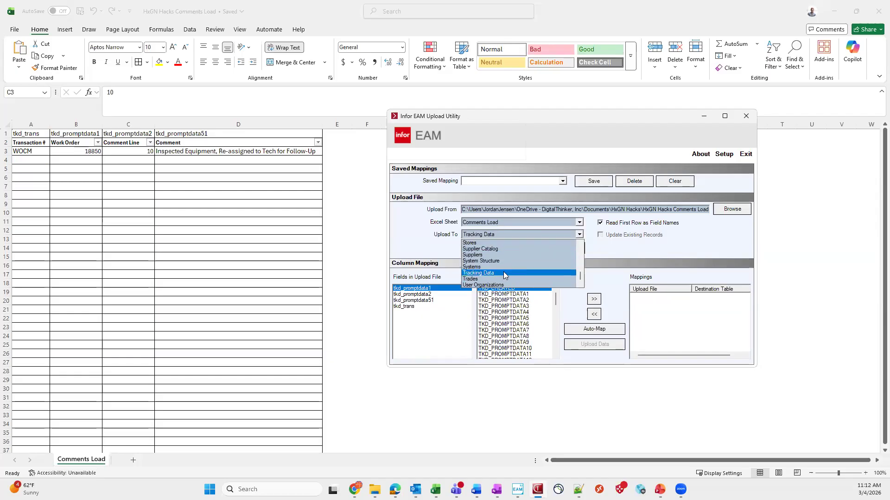
mouse_move(579, 275)
left_mouse_down()
mouse_move(581, 246)
mouse_move(585, 281)
left_mouse_up()
left_click(490, 274)
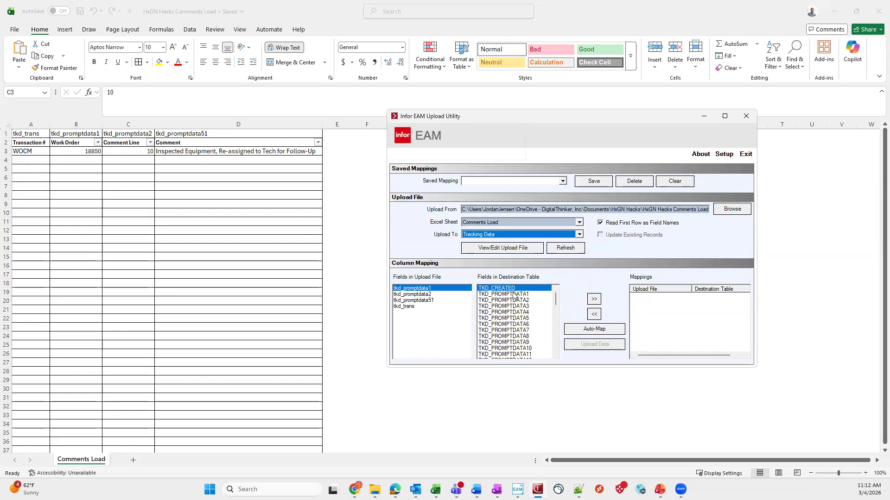
left_click(586, 330)
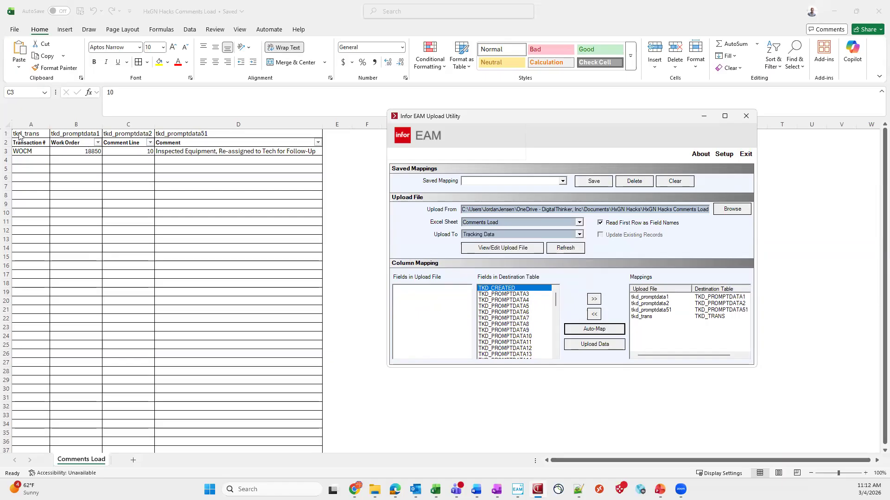
Upload the mapped Comments Load data to Tracking Data and close the upload progress report when the run finishes
left_click(608, 348)
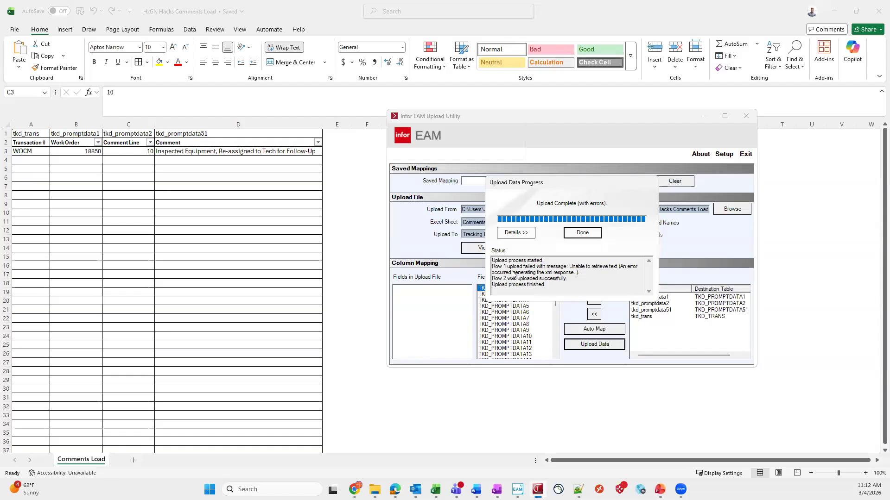
key("Return")
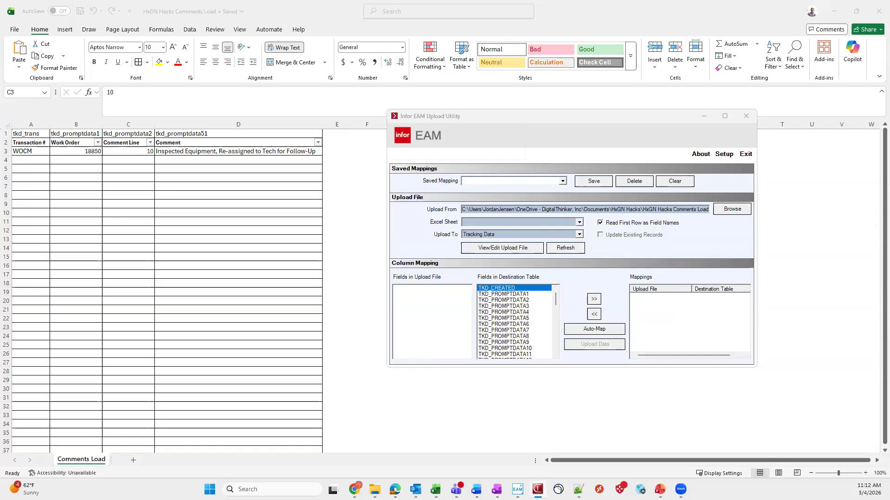
Switch to HxGN EAM in the browser and reload the comments of work order 18850 to check for the uploaded comment
left_click_drag(699, 167, 556, 1)
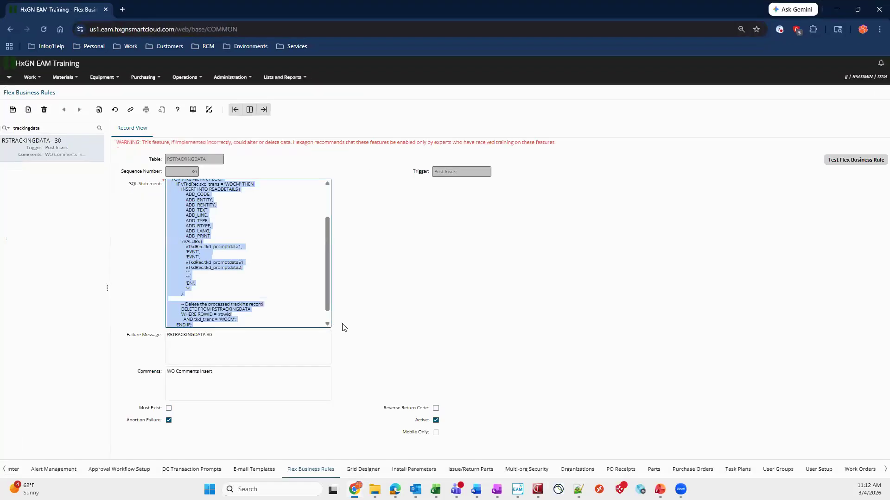
left_click(853, 470)
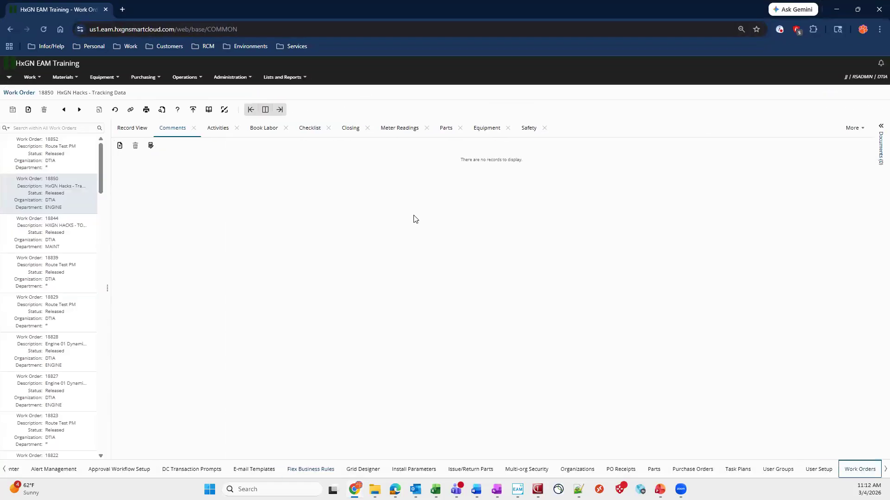
left_click(218, 128)
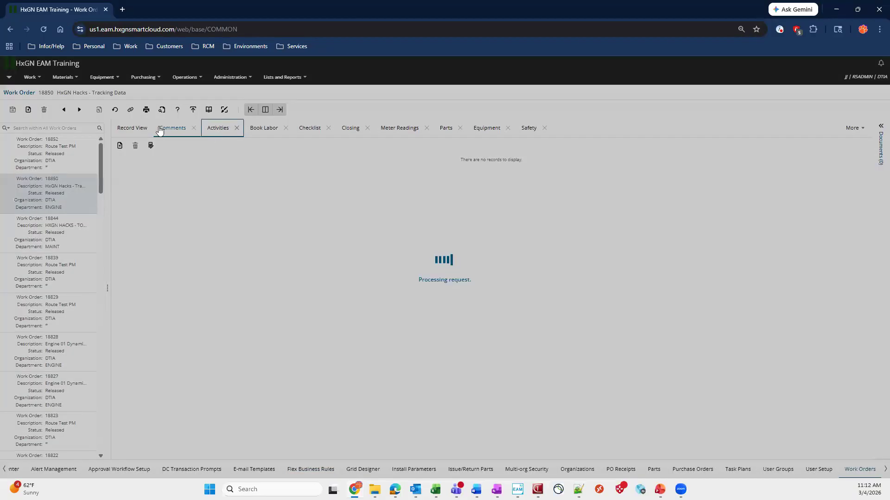
left_click(169, 130)
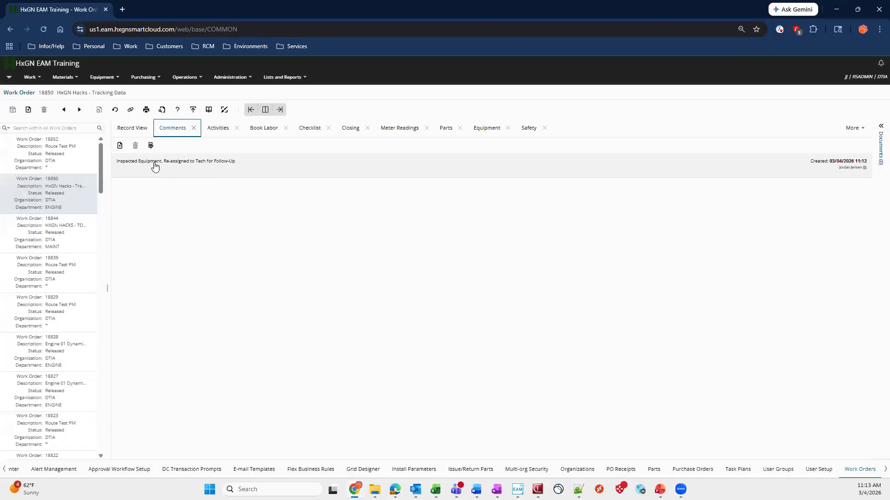